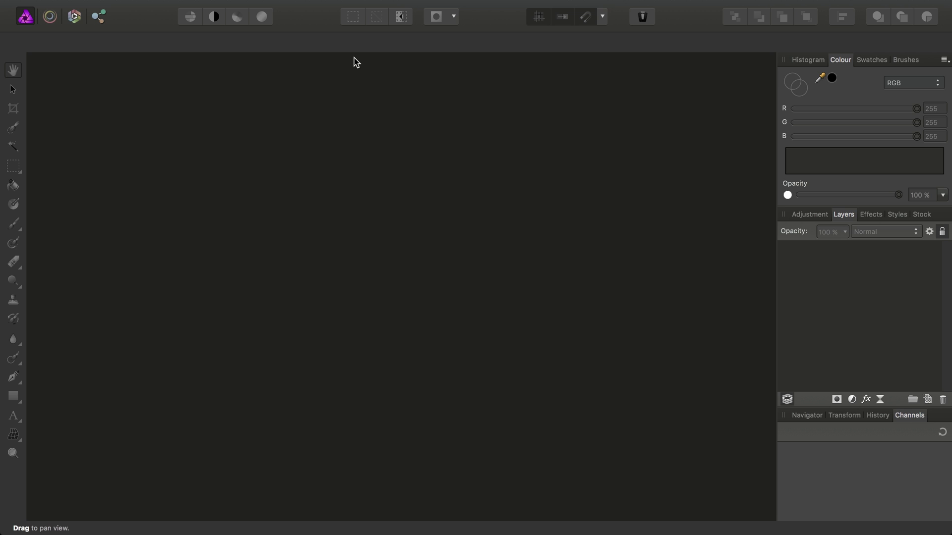
Step: Open _5280114.jpg through _5280117.jpg from the Lumsdale Falls folder as four documents
mouse_move(281, 6)
left_click(120, 7)
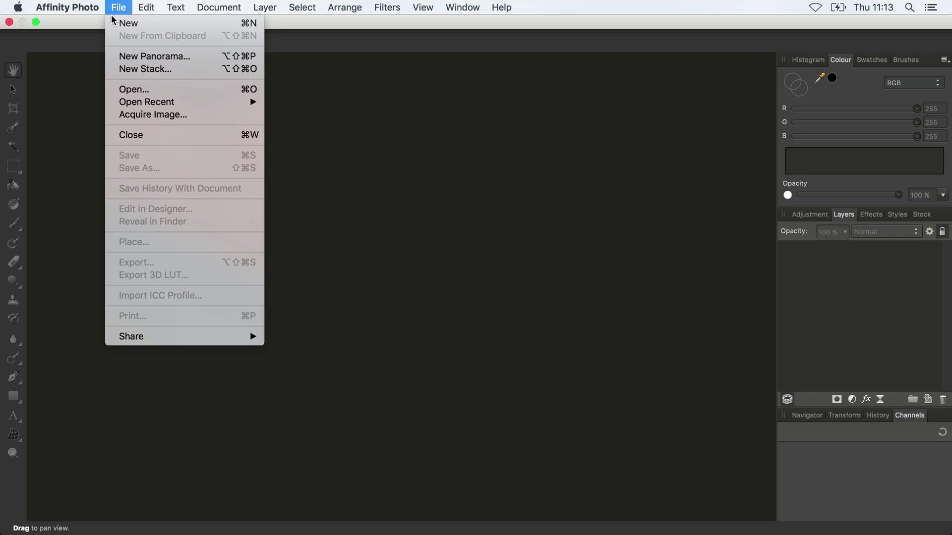
left_click(138, 91)
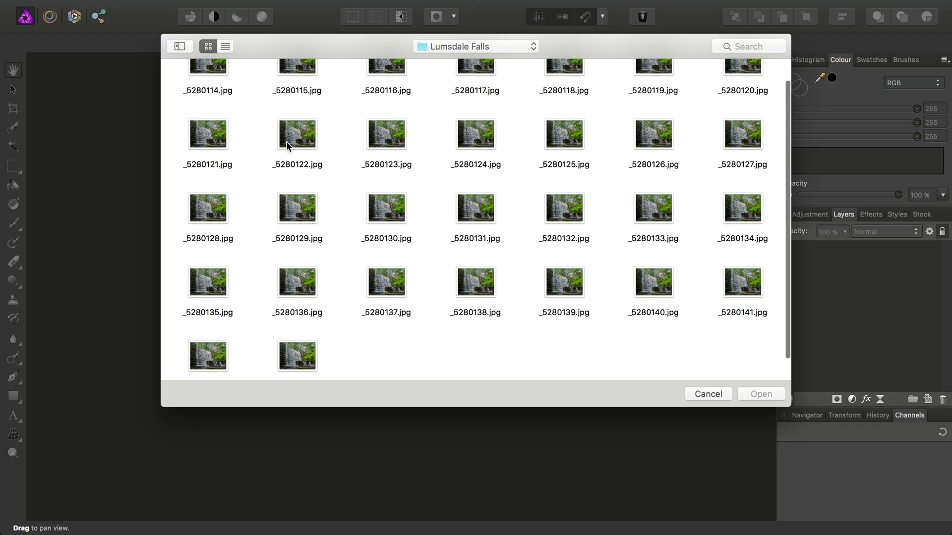
scroll(314, 184, "down", 1)
scroll(313, 184, "up", 2)
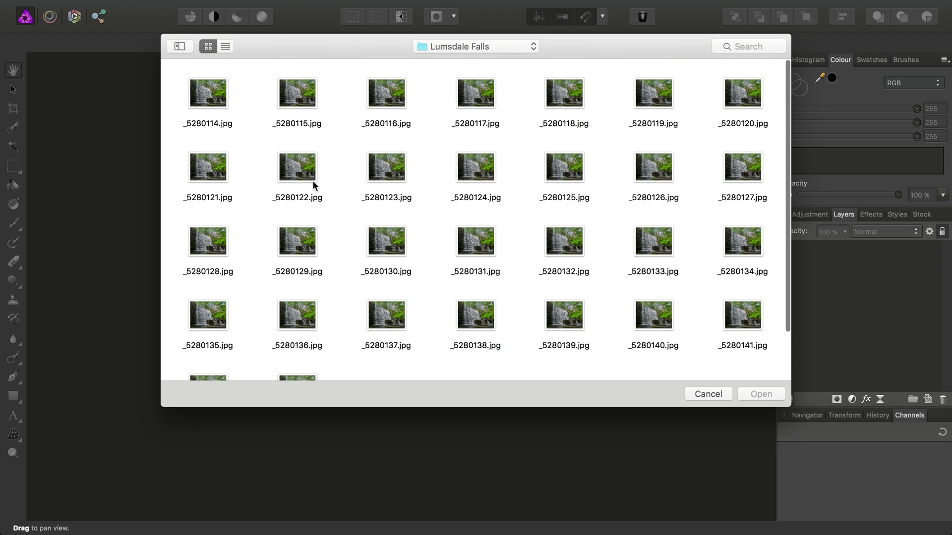
left_click_drag(194, 133, 490, 63)
left_click(761, 394)
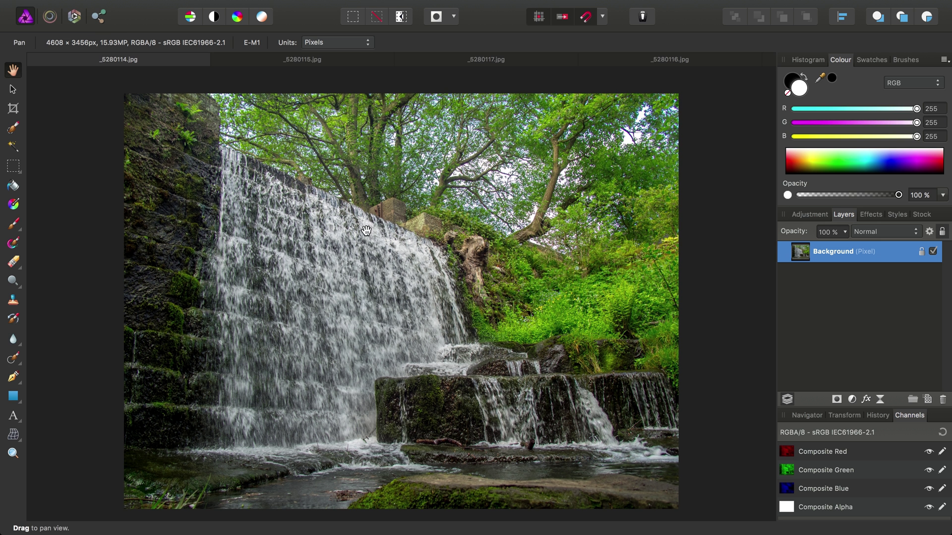
Step: Switch between the _5280114–_5280117.jpg document tabs to compare the four shots
left_click(318, 59)
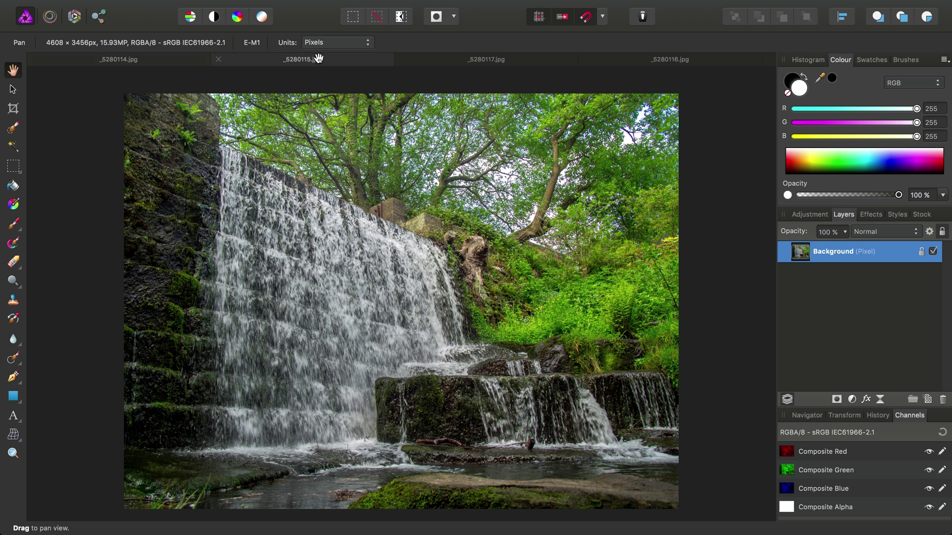
left_click(485, 59)
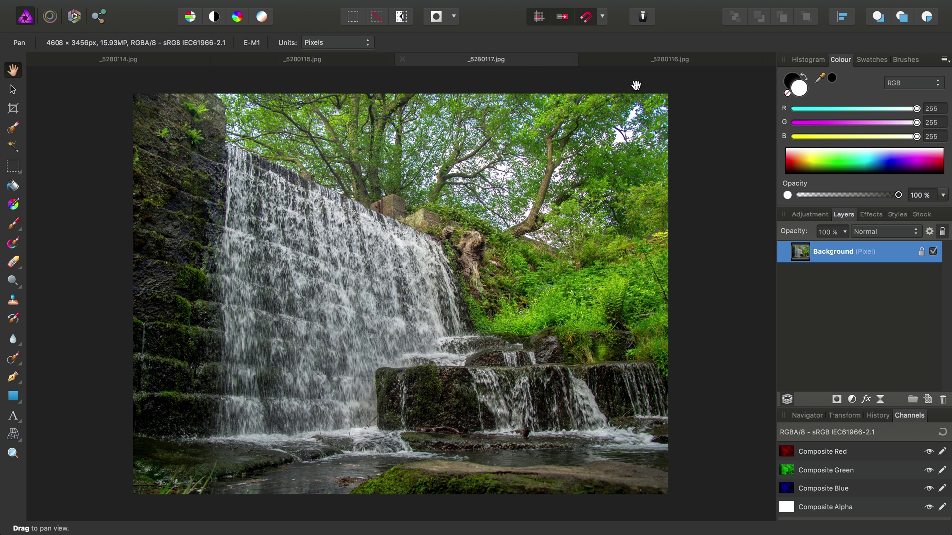
left_click(679, 61)
left_click(531, 60)
left_click(293, 62)
left_click(156, 64)
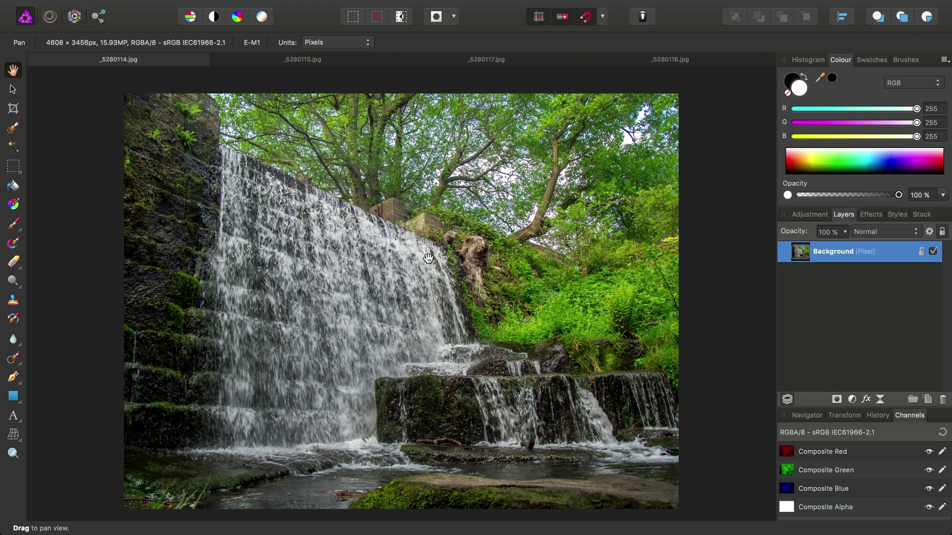
Step: Zoom in and out on the photos, then cycle through the tabs to end on _5280117.jpg
scroll(428, 257, "up", 5)
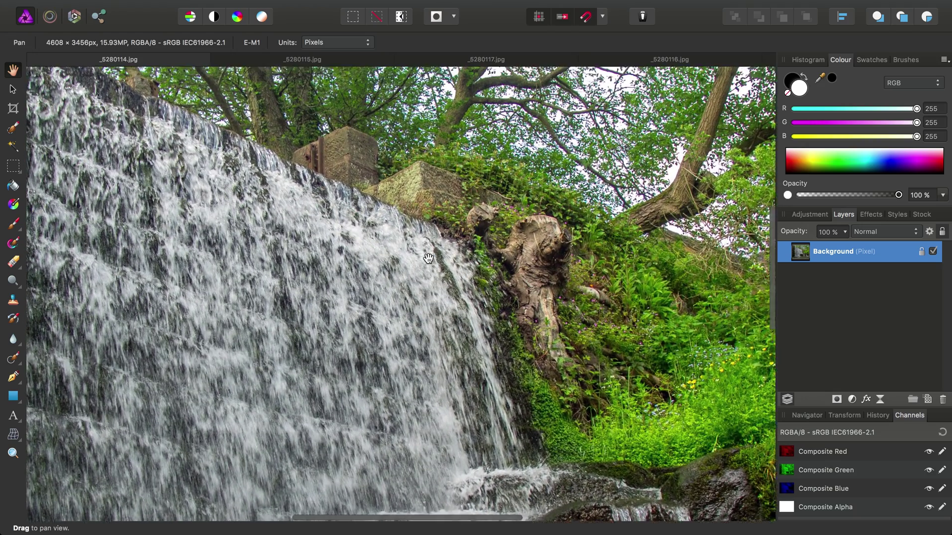
scroll(428, 258, "down", 5)
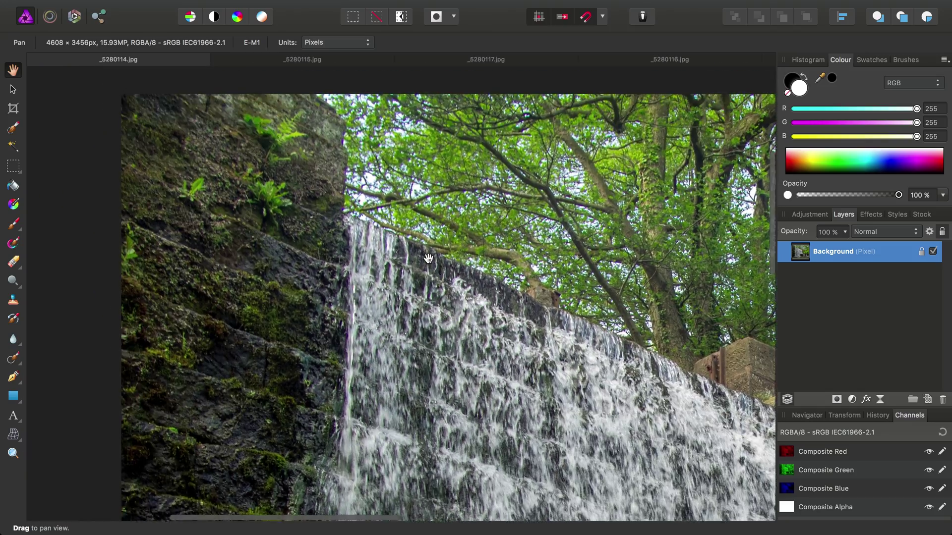
scroll(429, 257, "down", 5)
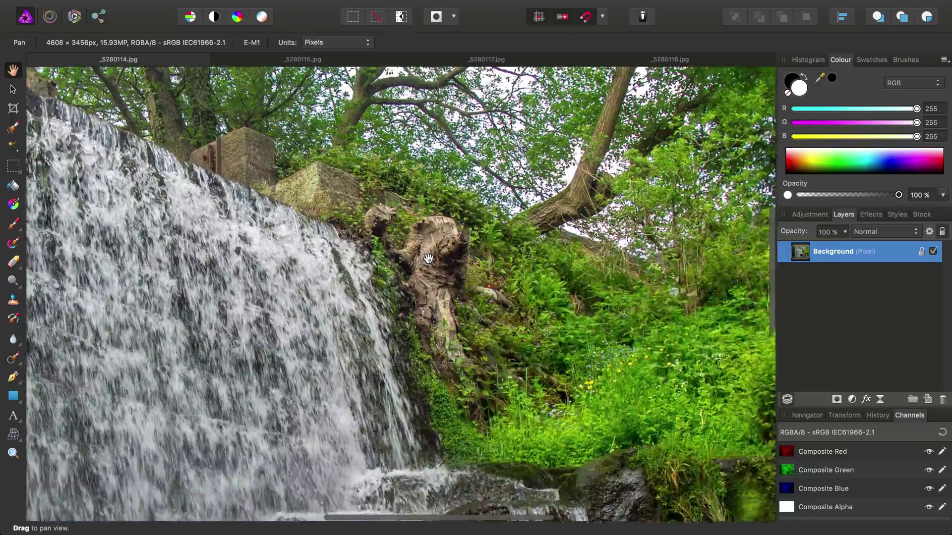
scroll(429, 258, "down", 5)
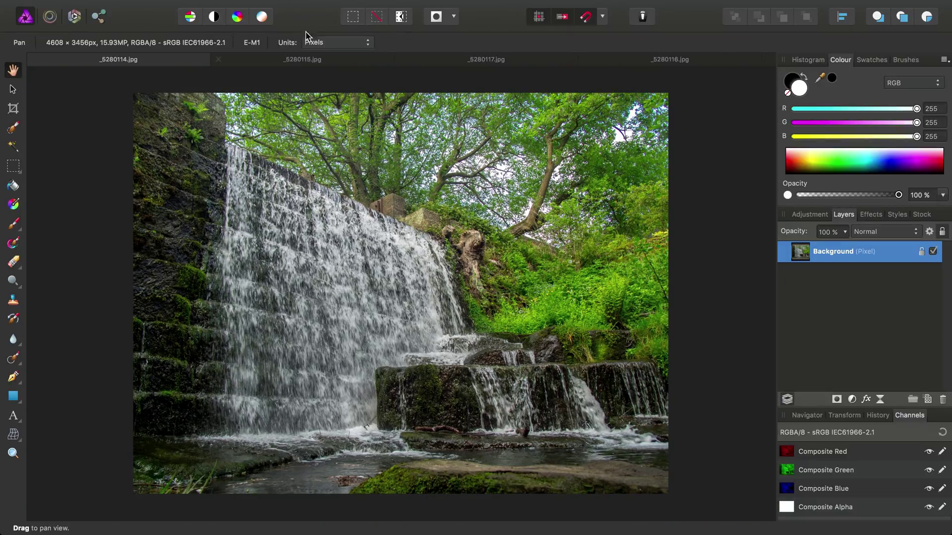
left_click(308, 60)
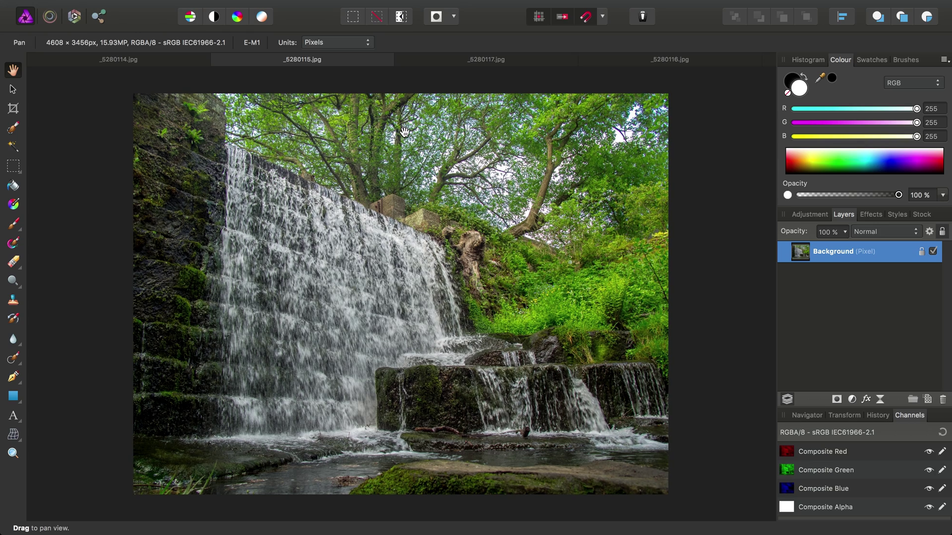
left_click(486, 60)
left_click(347, 60)
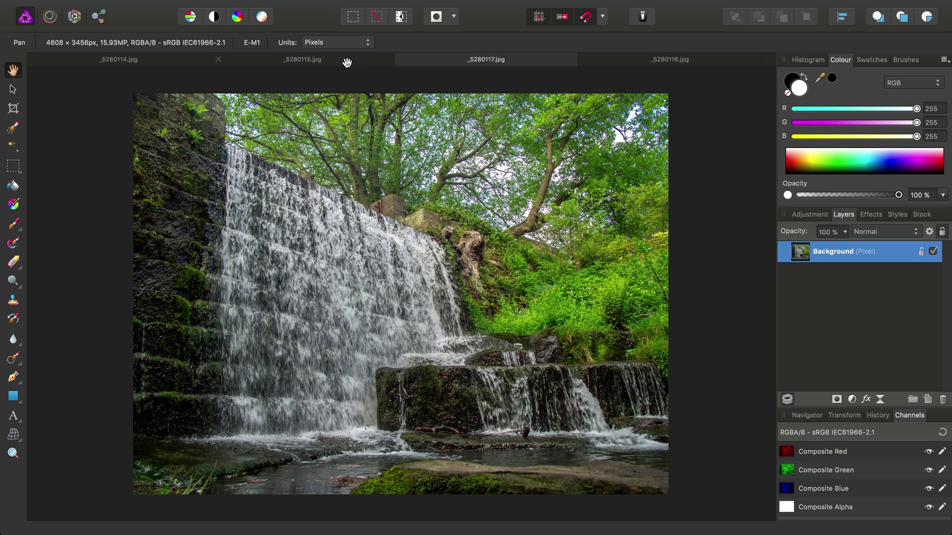
left_click(177, 60)
left_click(272, 61)
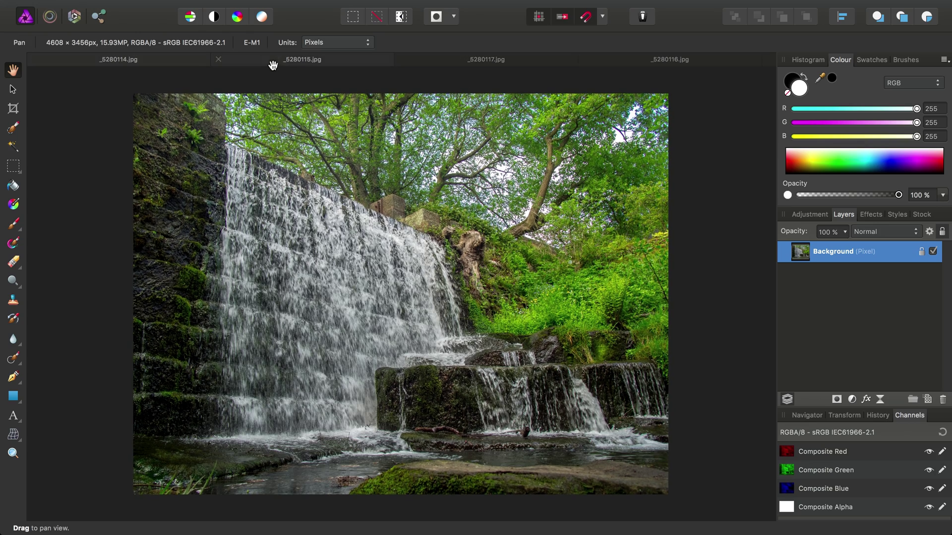
left_click(447, 59)
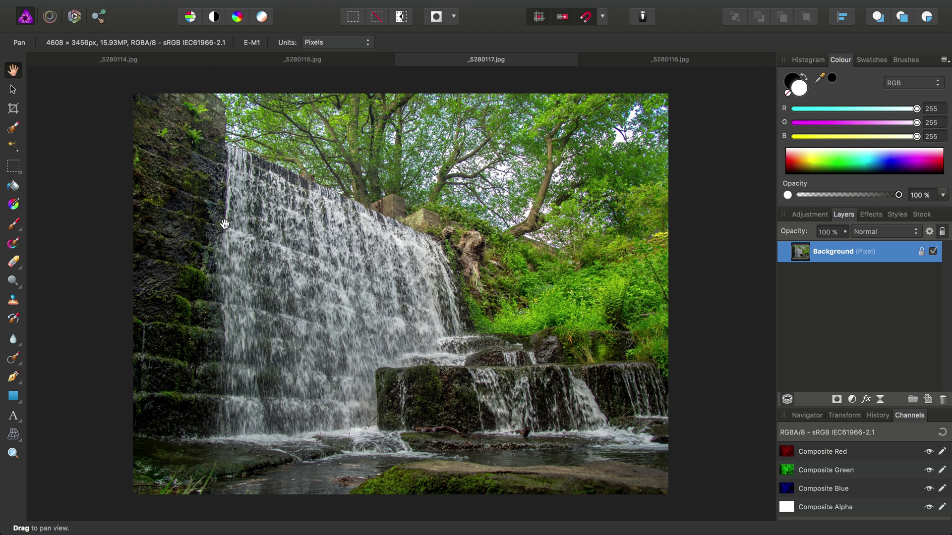
Step: Close the open photos and create a New Stack from all the Lumsdale Falls burst JPGs
key("super+w")
key("super+w")
key("super+w")
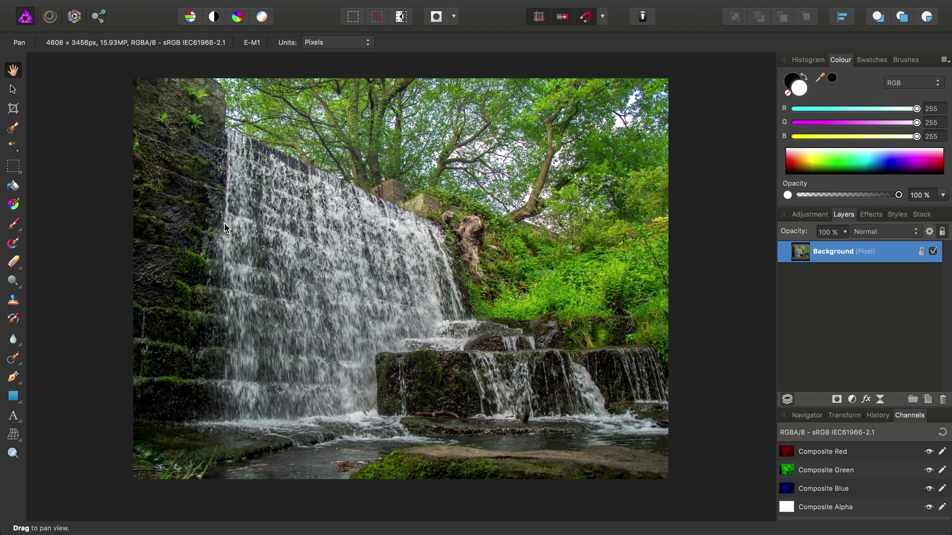
key("super+w")
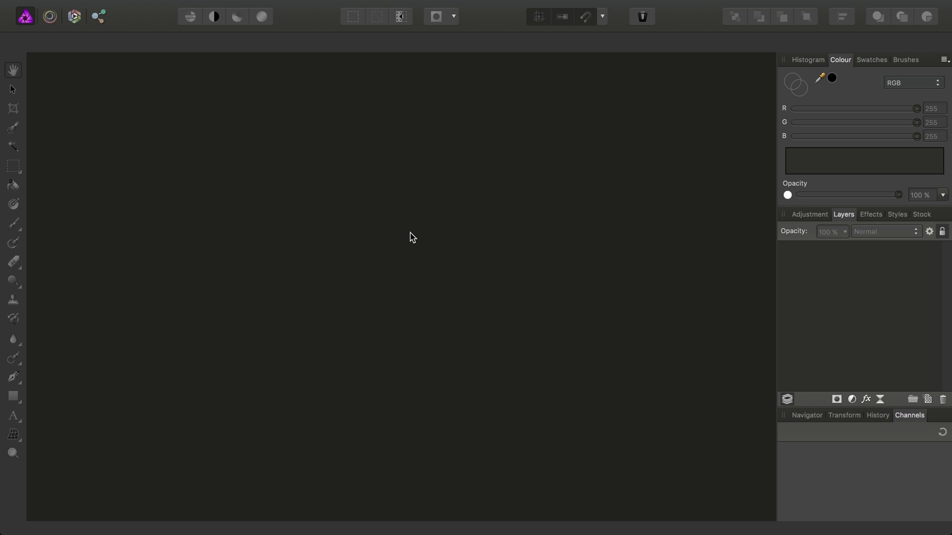
mouse_move(206, 3)
left_click(118, 6)
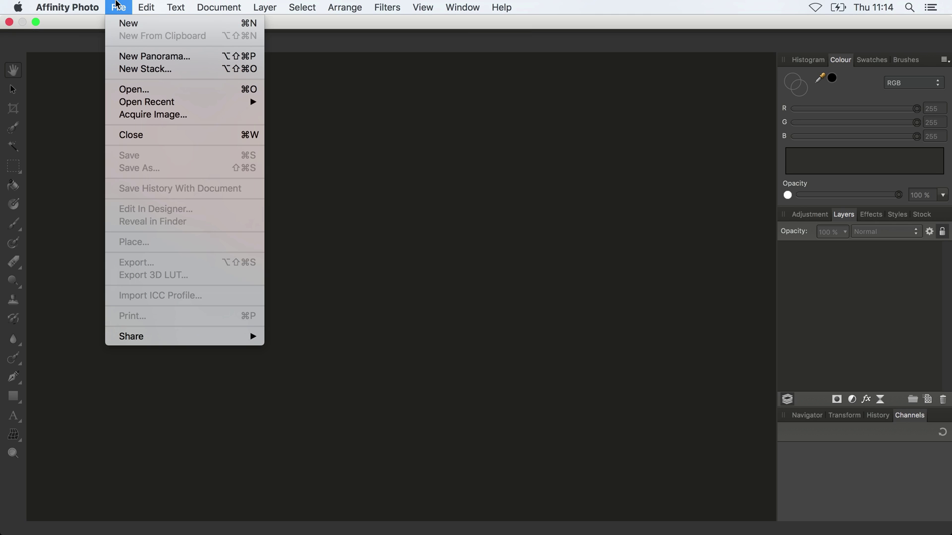
left_click(170, 70)
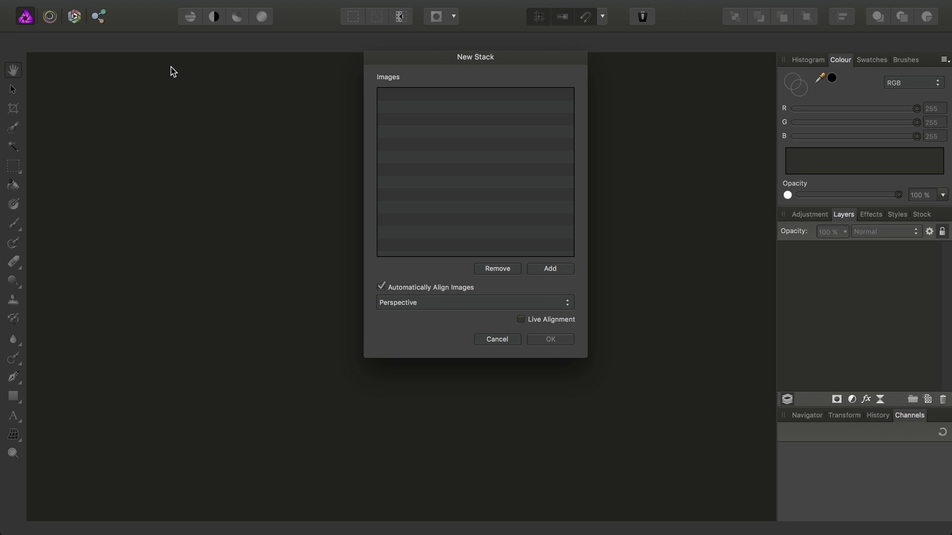
left_click(567, 269)
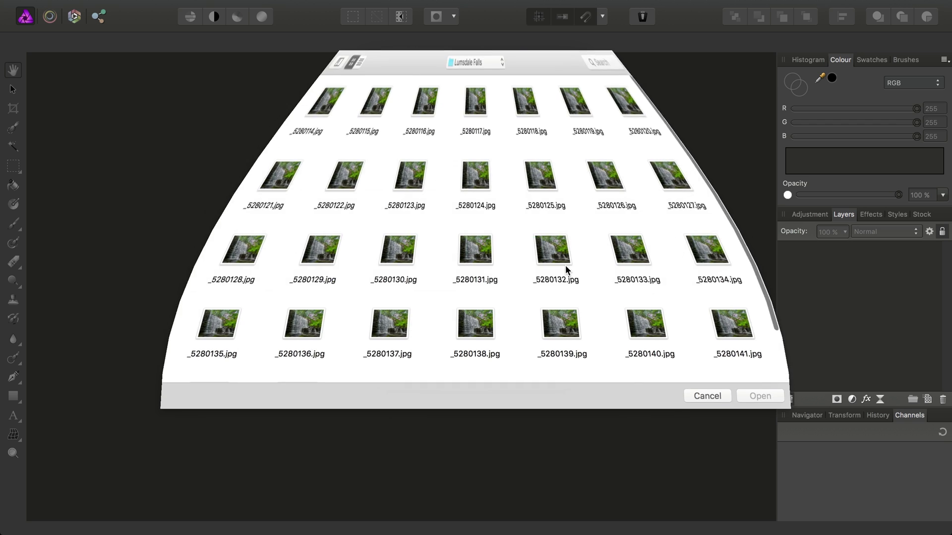
left_click_drag(167, 88, 775, 431)
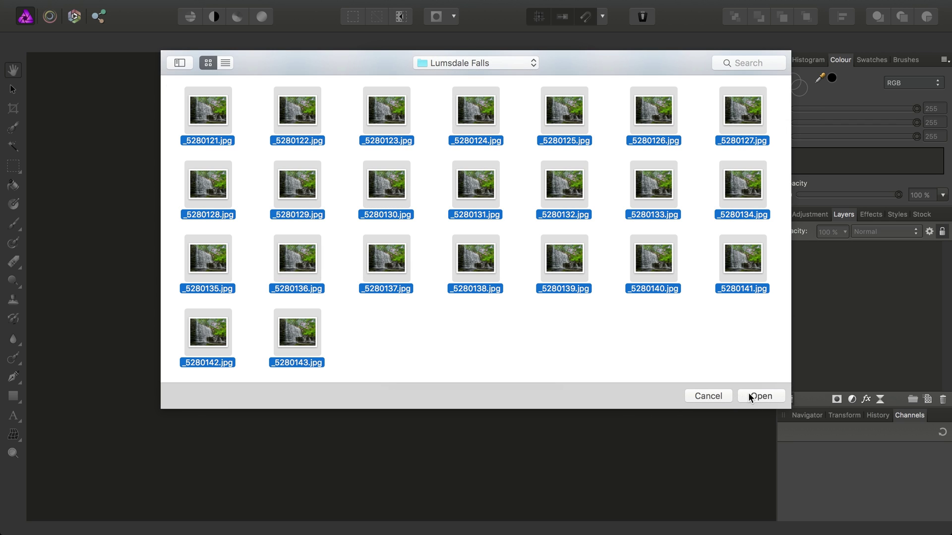
left_click(748, 392)
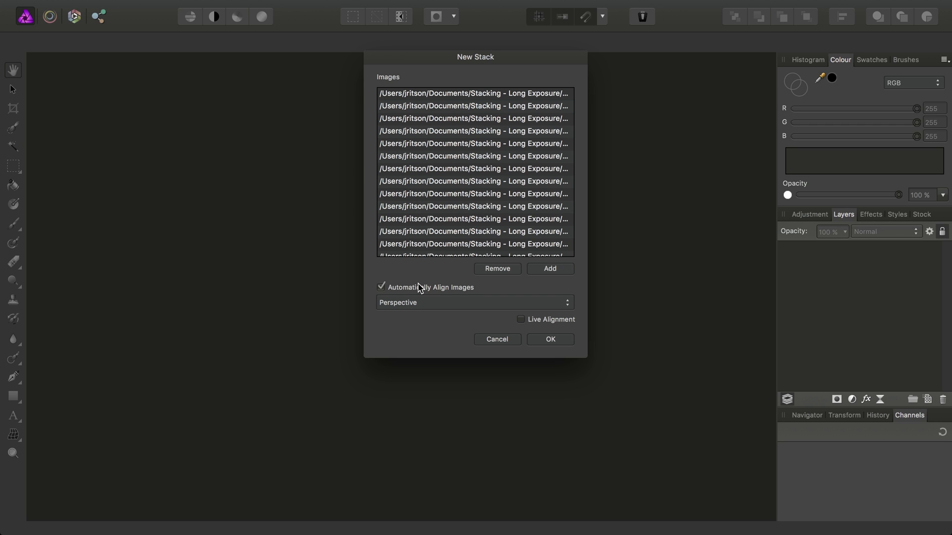
left_click(547, 344)
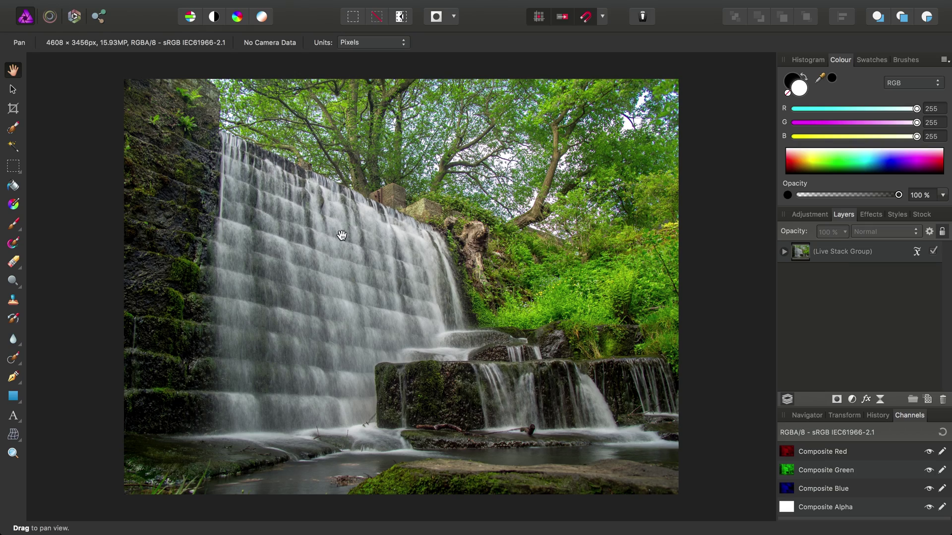
scroll(341, 235, "up", 5)
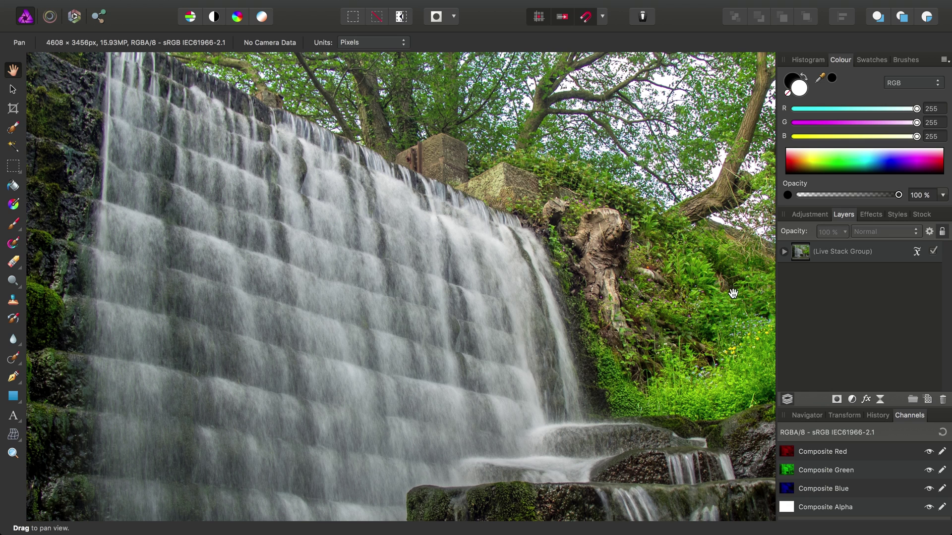
Step: Expand the Live Stack Group and scroll through its frames _5280114.jpg to _5280143.jpg
left_click(869, 254)
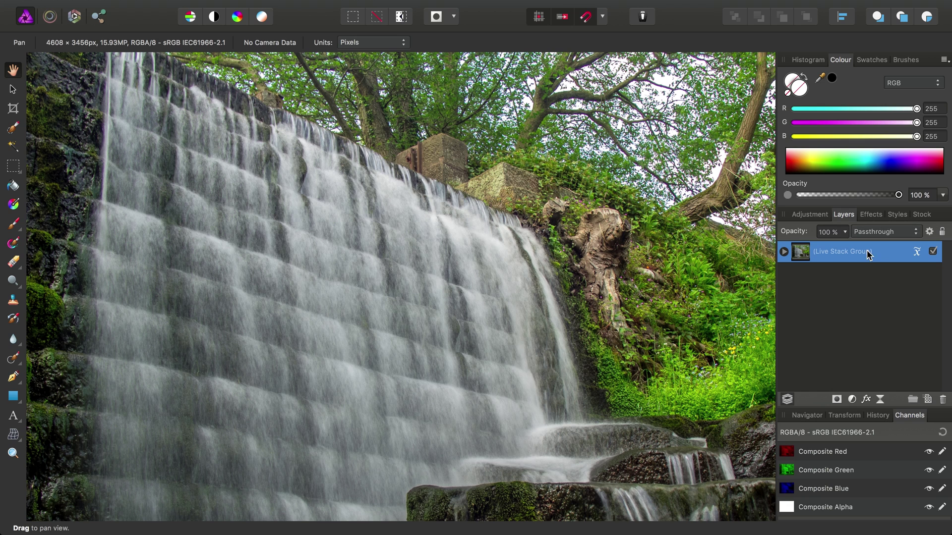
left_click(783, 253)
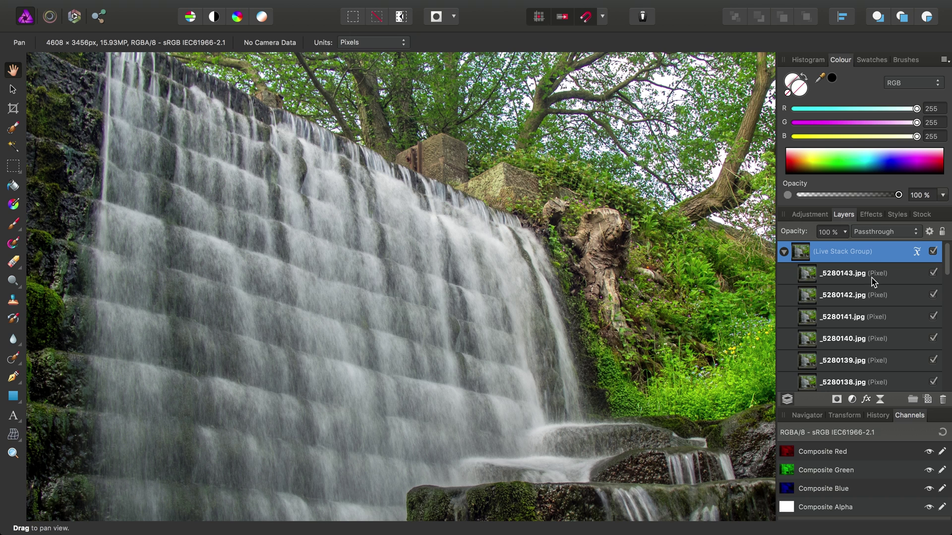
scroll(863, 325, "down", 10)
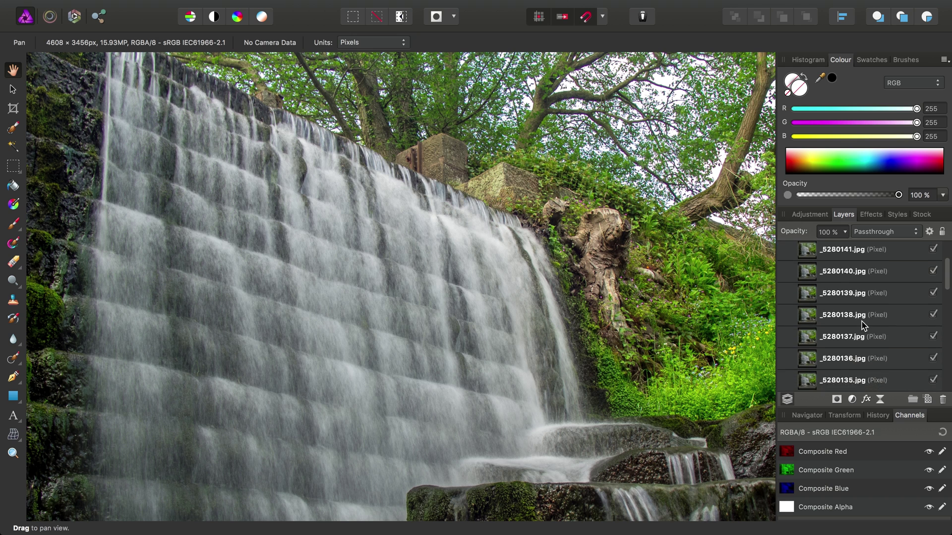
scroll(863, 325, "down", 10)
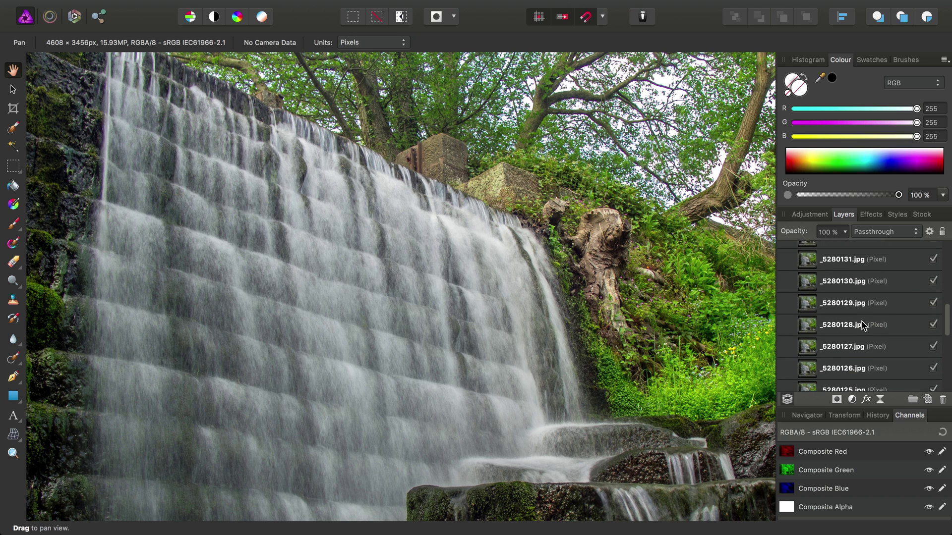
scroll(863, 325, "down", 3)
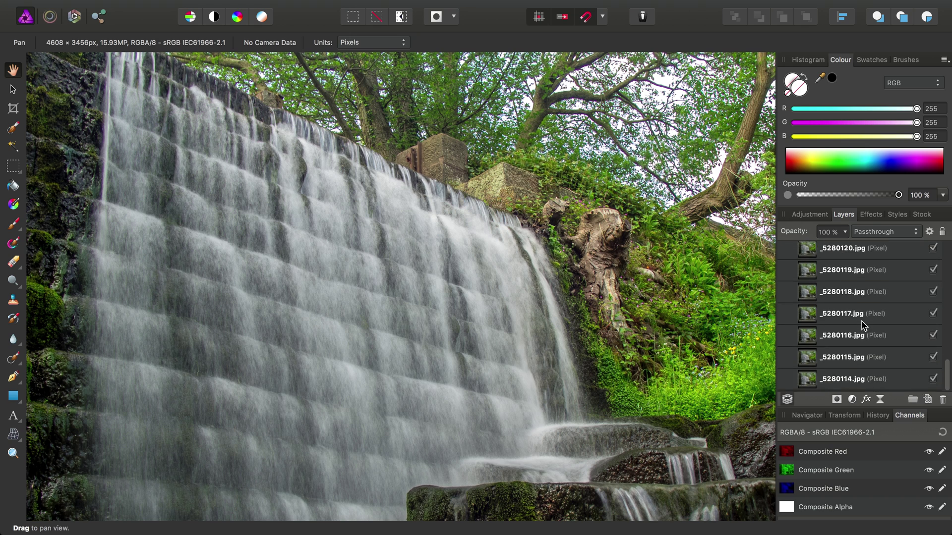
scroll(863, 324, "up", 15)
scroll(863, 325, "up", 5)
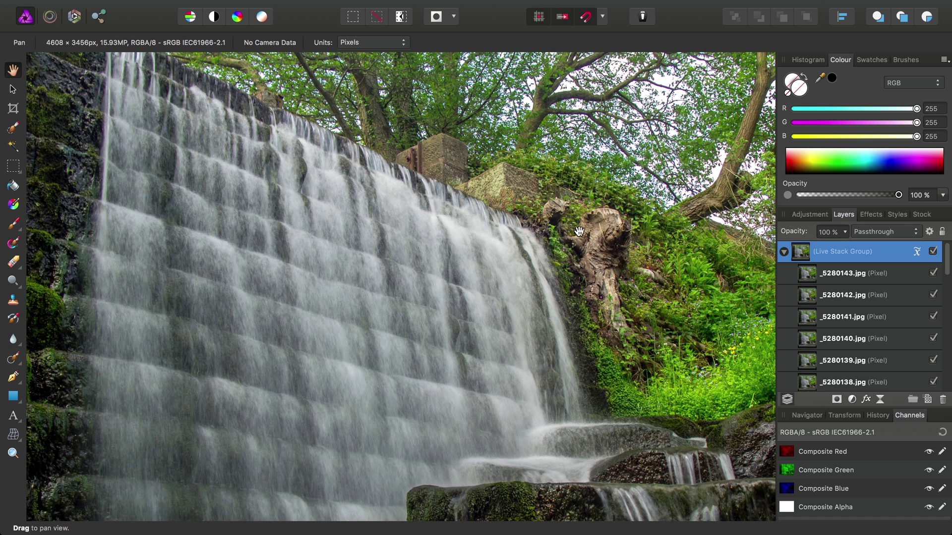
scroll(387, 251, "down", 3)
scroll(387, 250, "right", 5)
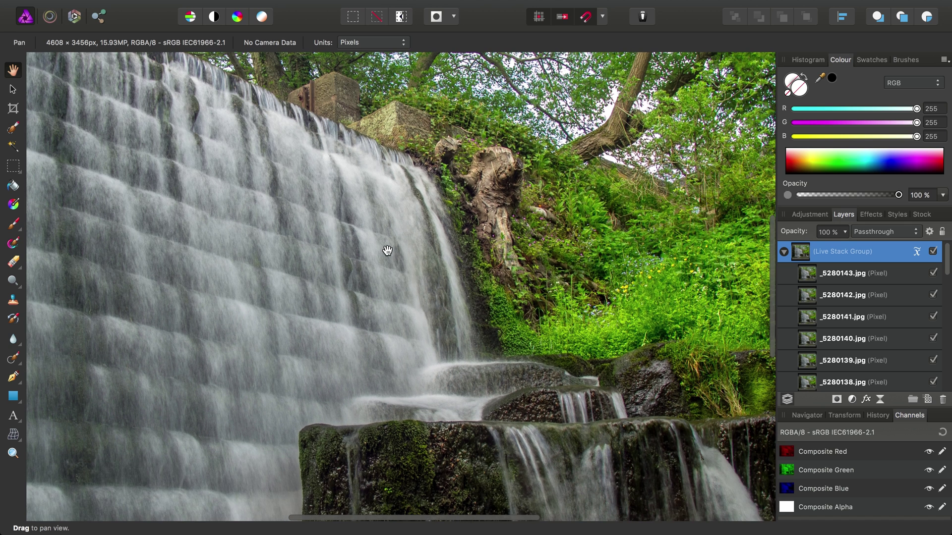
key("alt")
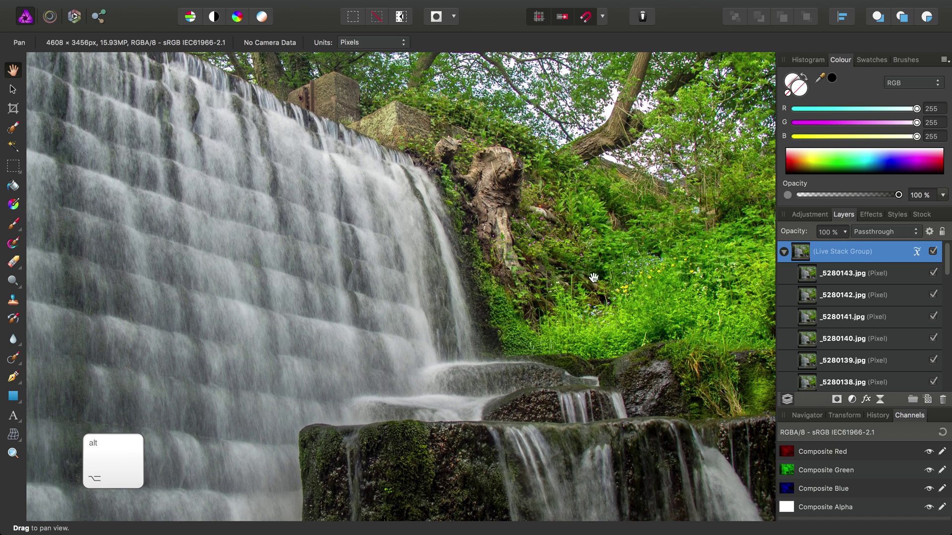
Step: Solo the _5280143.jpg frame and pan around to see its frozen water
left_click(809, 279, "alt")
scroll(484, 197, "left", 2)
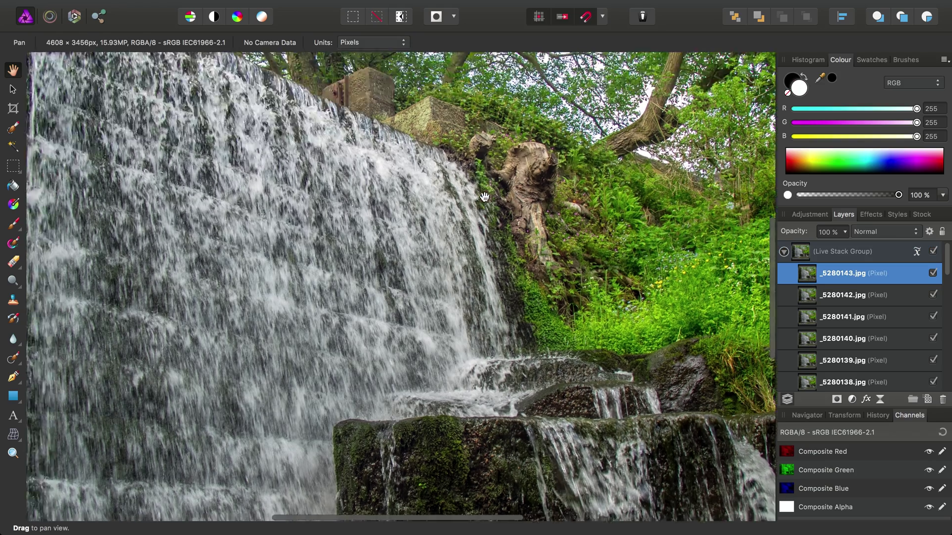
scroll(484, 197, "left", 5)
scroll(484, 197, "up", 5)
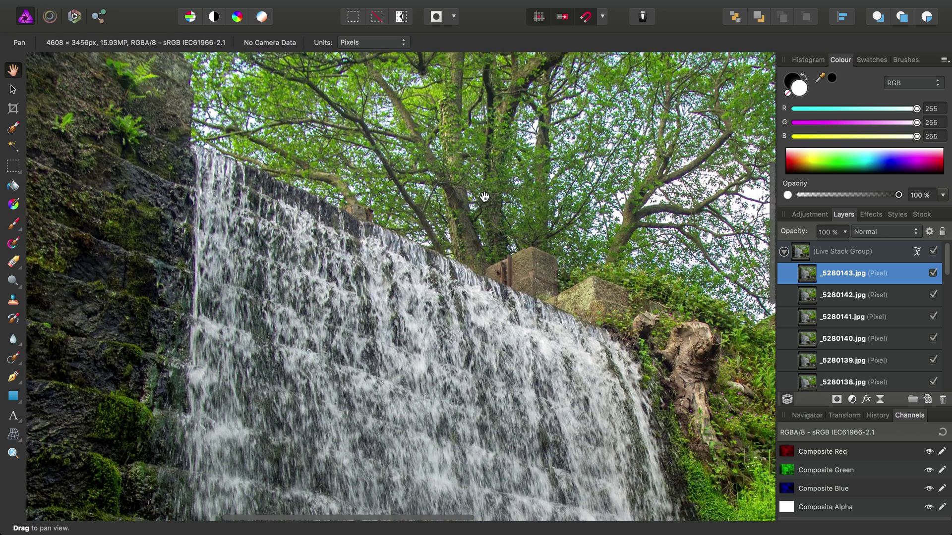
scroll(484, 197, "down", 5)
scroll(484, 197, "left", 3)
scroll(484, 197, "right", 4)
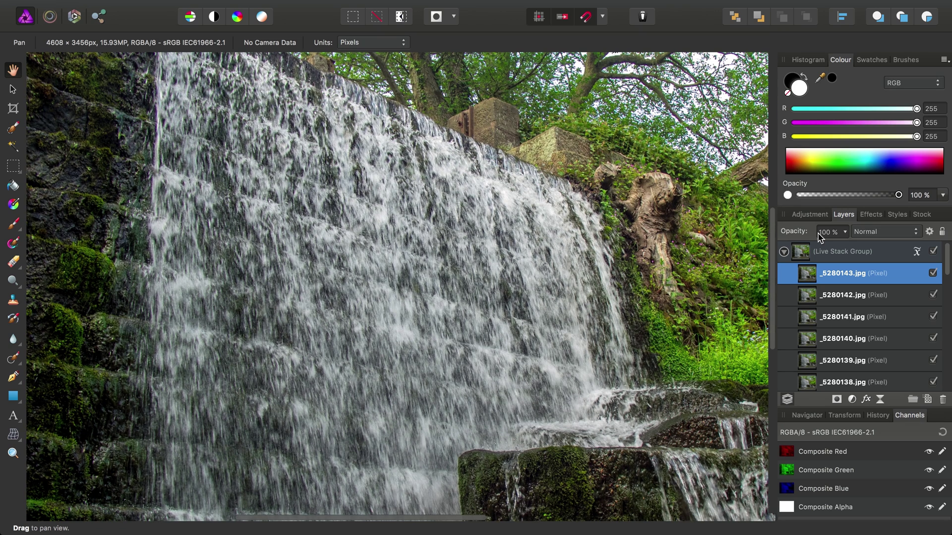
scroll(887, 337, "down", 15)
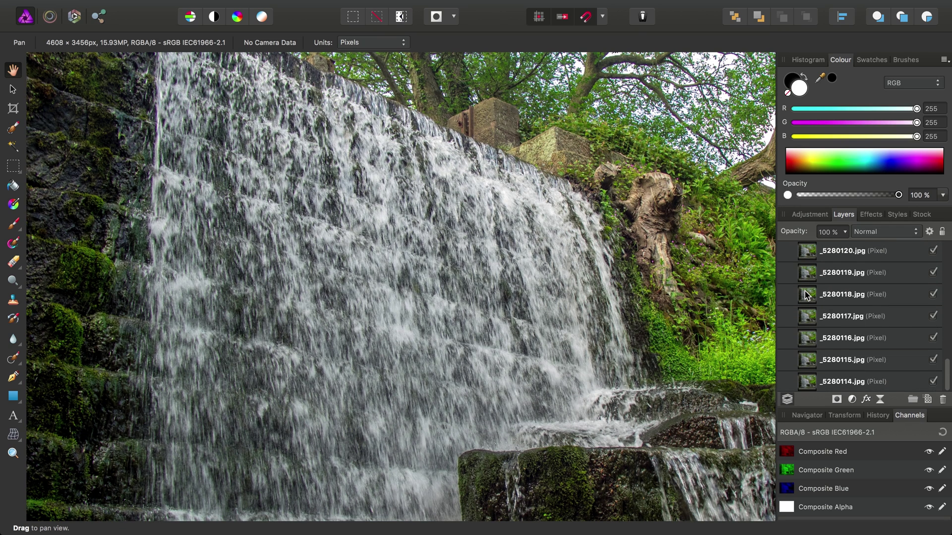
Step: Solo the _5280118.jpg frame instead to compare its sharp water
left_click(804, 295)
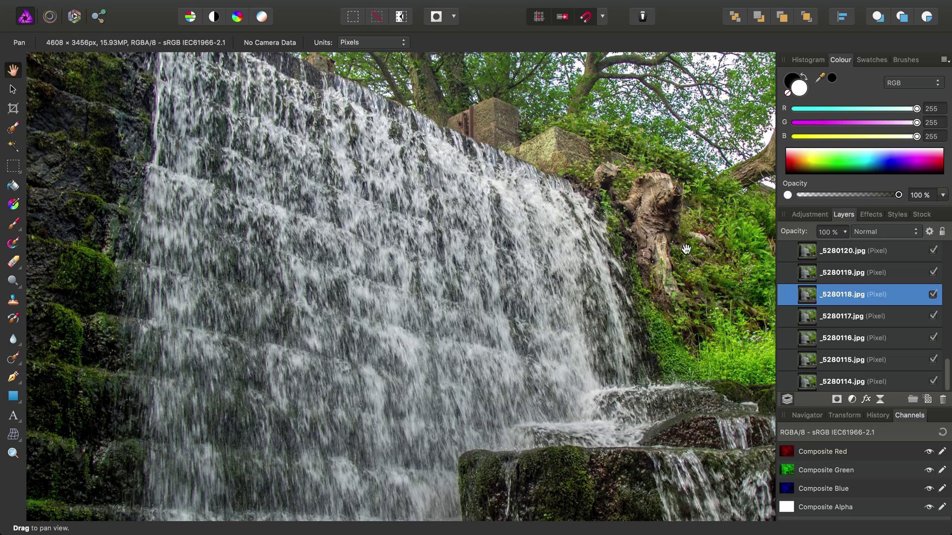
scroll(540, 251, "down", 5)
scroll(540, 251, "up", 5)
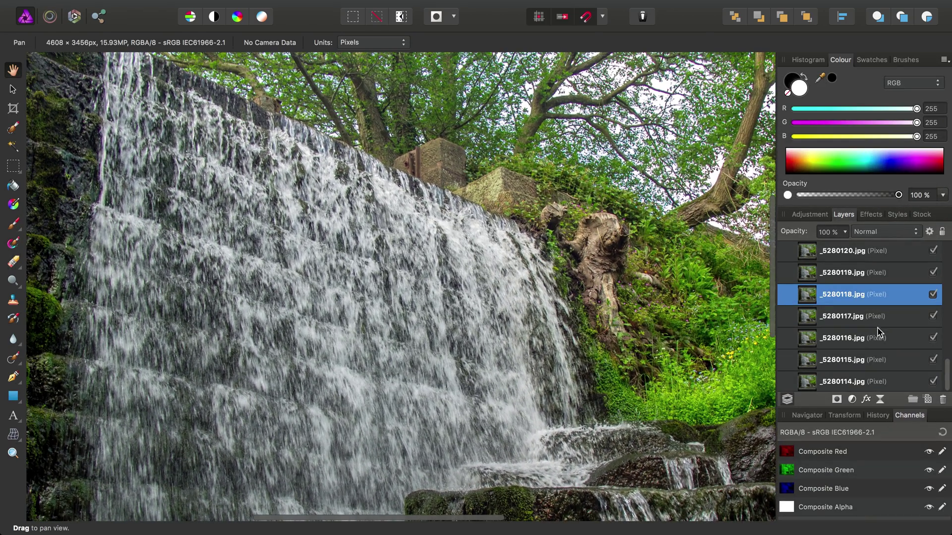
scroll(865, 331, "up", 10)
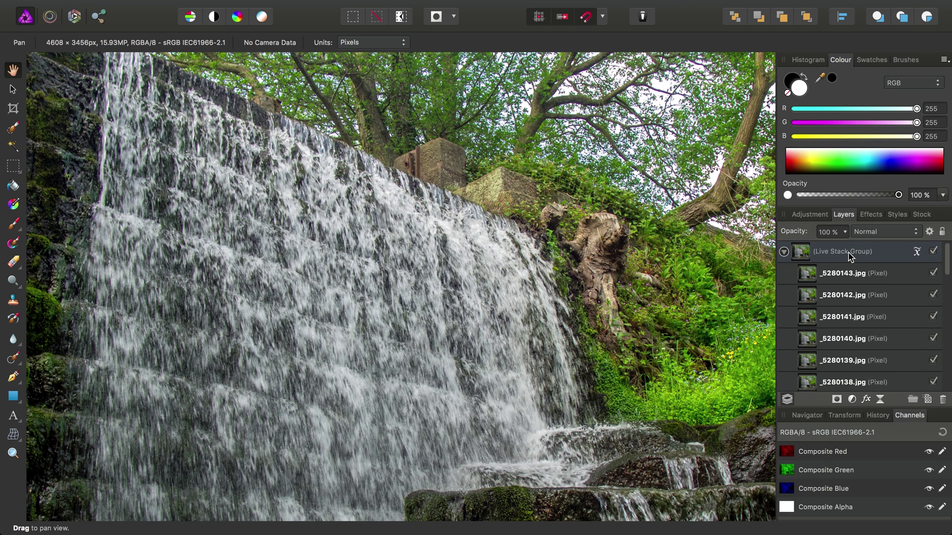
Step: Reselect the Live Stack Group, set its stack operator to Mean, and inspect the smoothed water
left_click(836, 254)
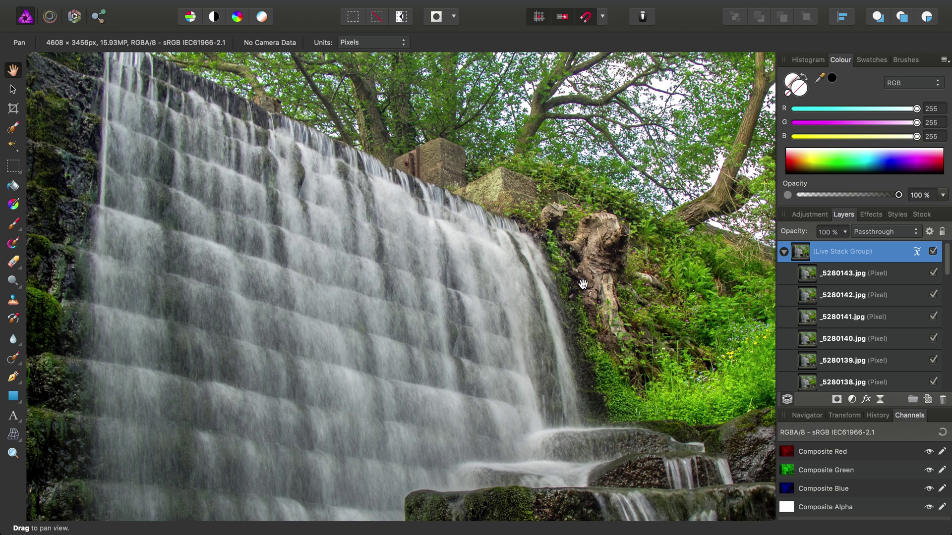
left_click(918, 252)
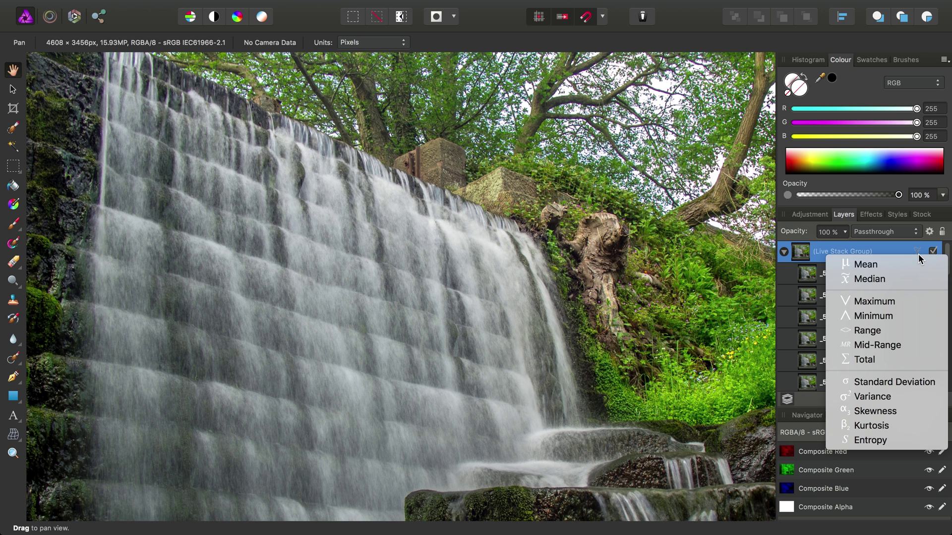
left_click(907, 264)
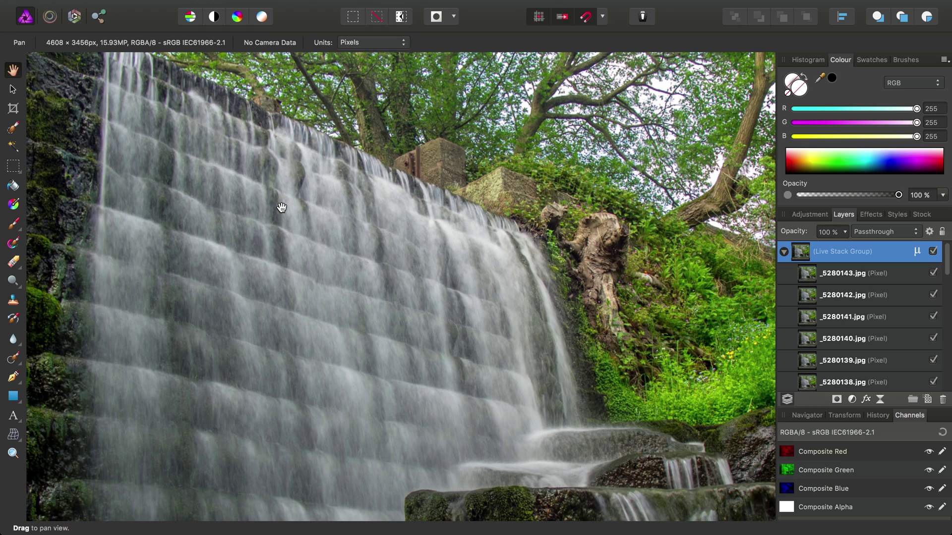
scroll(278, 206, "up", 5)
scroll(281, 207, "left", 5)
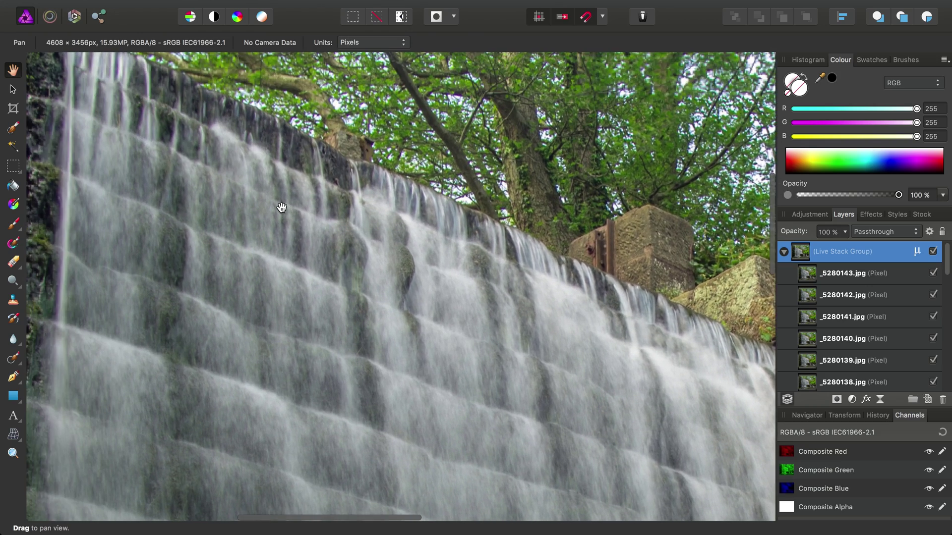
scroll(282, 207, "up", 3)
scroll(282, 207, "down", 5)
scroll(282, 207, "right", 4)
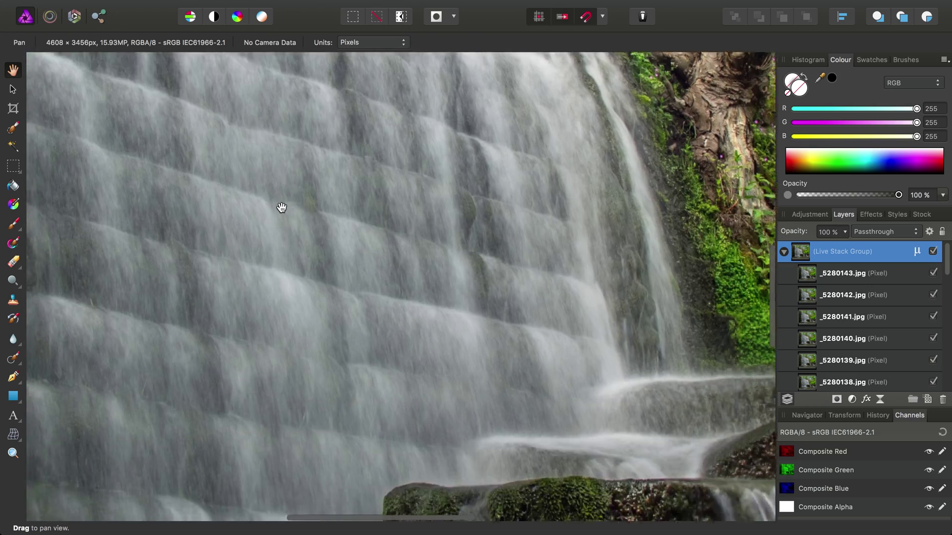
scroll(279, 207, "up", 8)
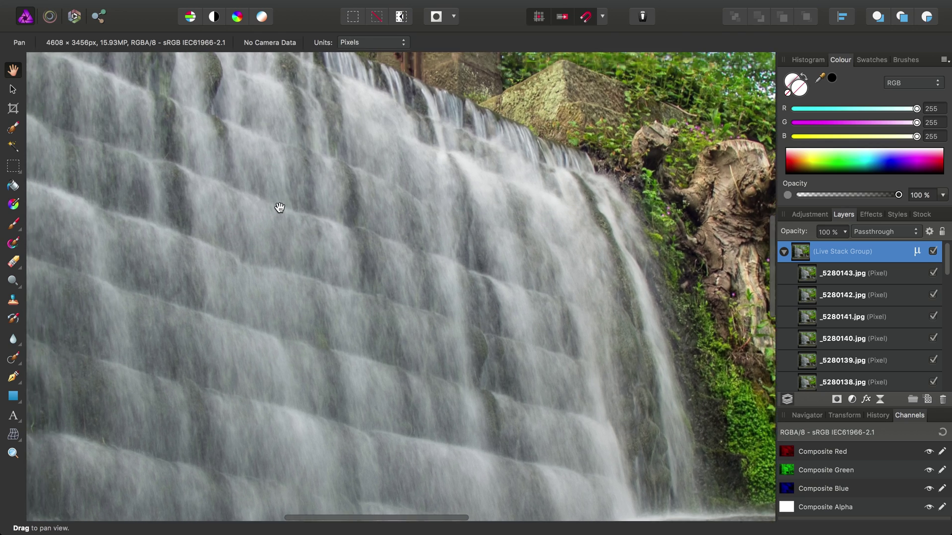
scroll(280, 207, "left", 2)
scroll(280, 207, "up", 1)
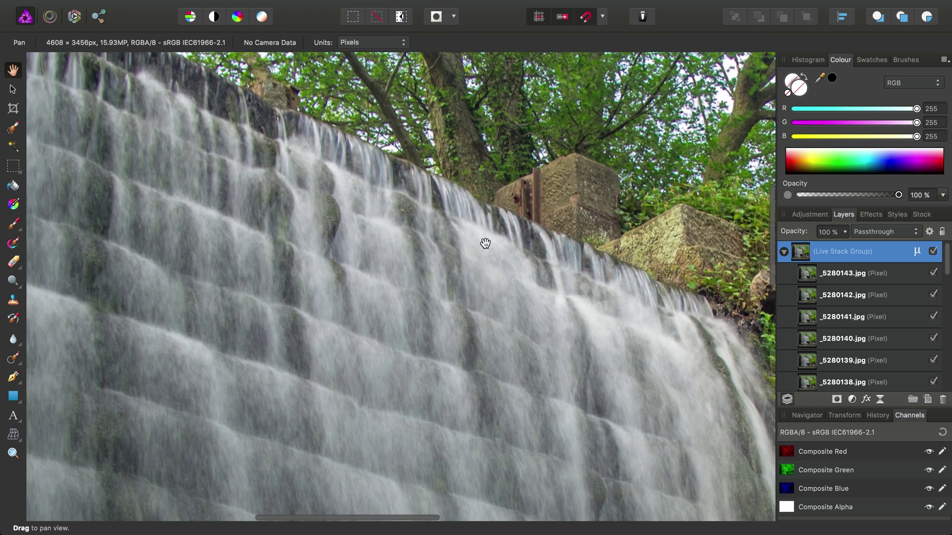
Step: Switch the Live Stack Group operator to Maximum and zoom in on the brighter, frothier water
key("super+0")
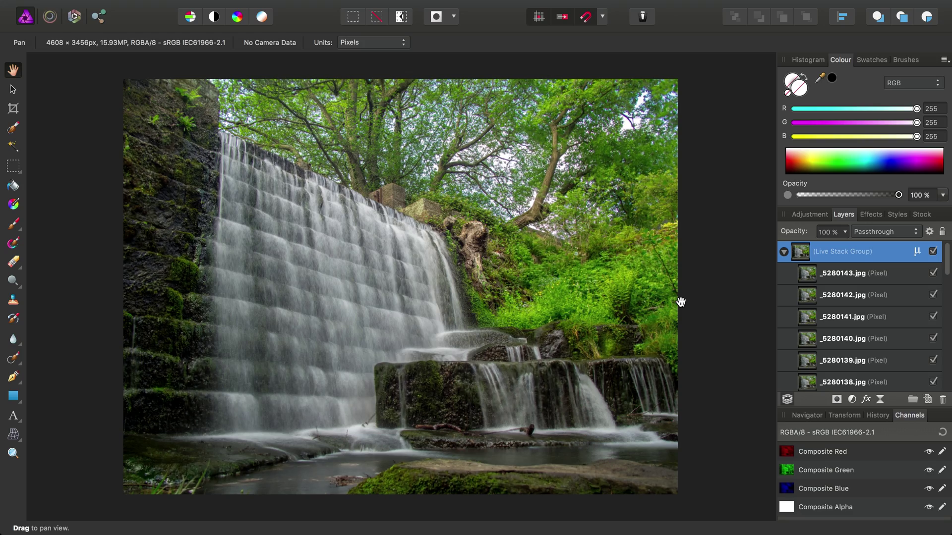
left_click(917, 253)
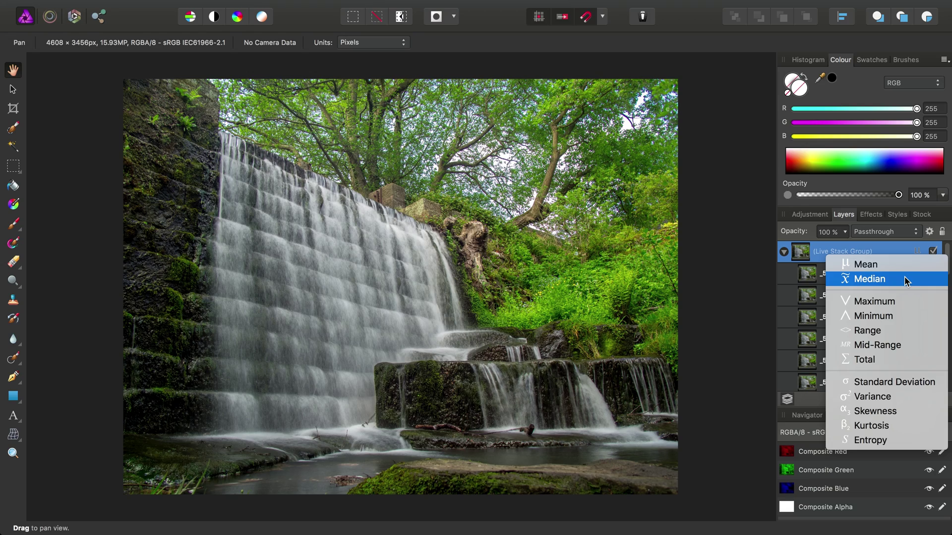
left_click(890, 301)
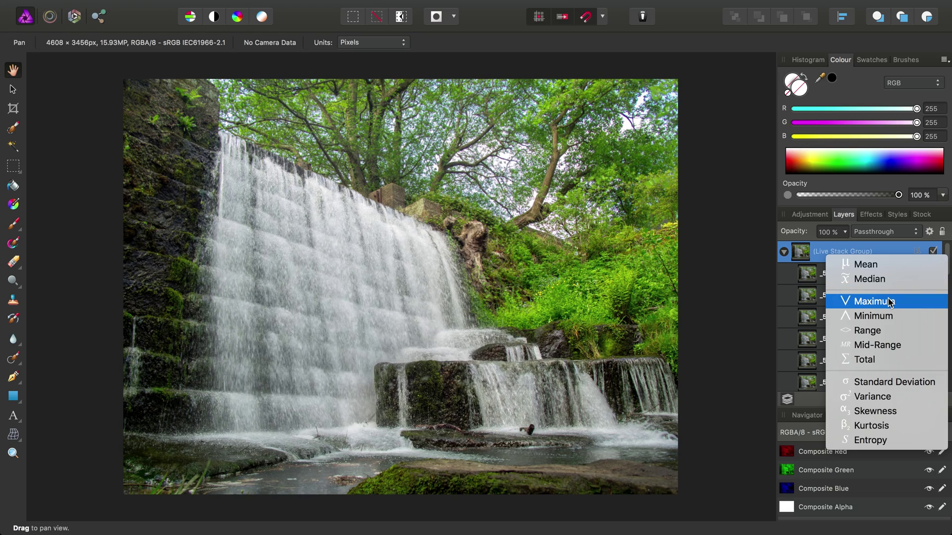
scroll(416, 251, "up", 10)
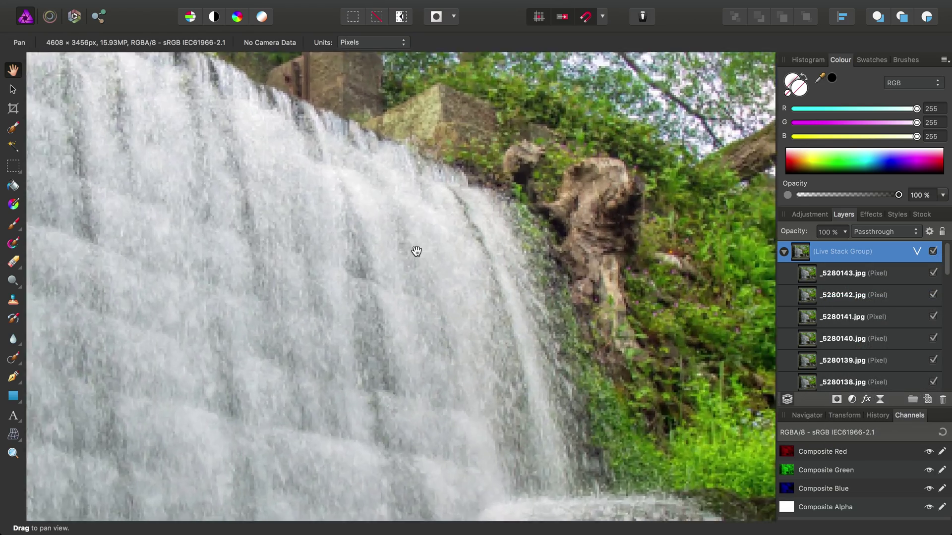
scroll(417, 252, "up", 5)
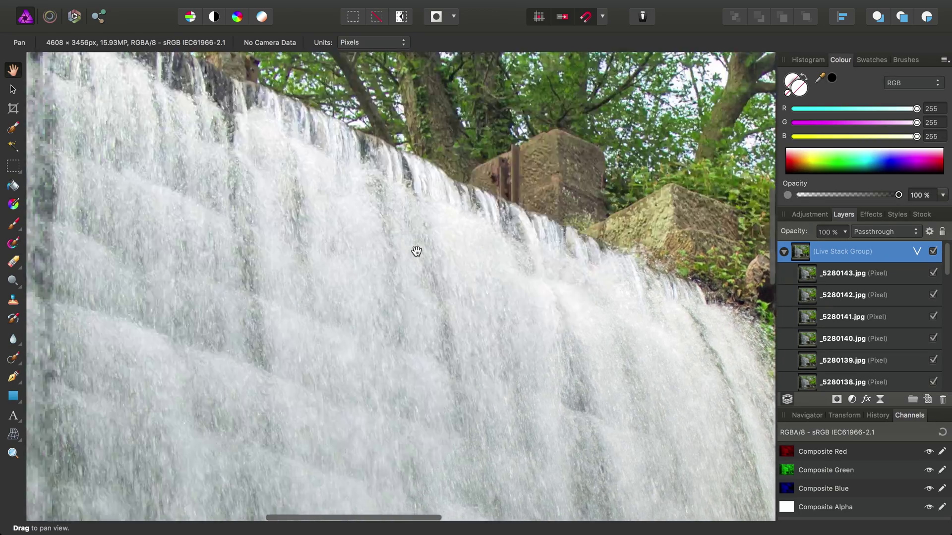
scroll(416, 251, "up", 5)
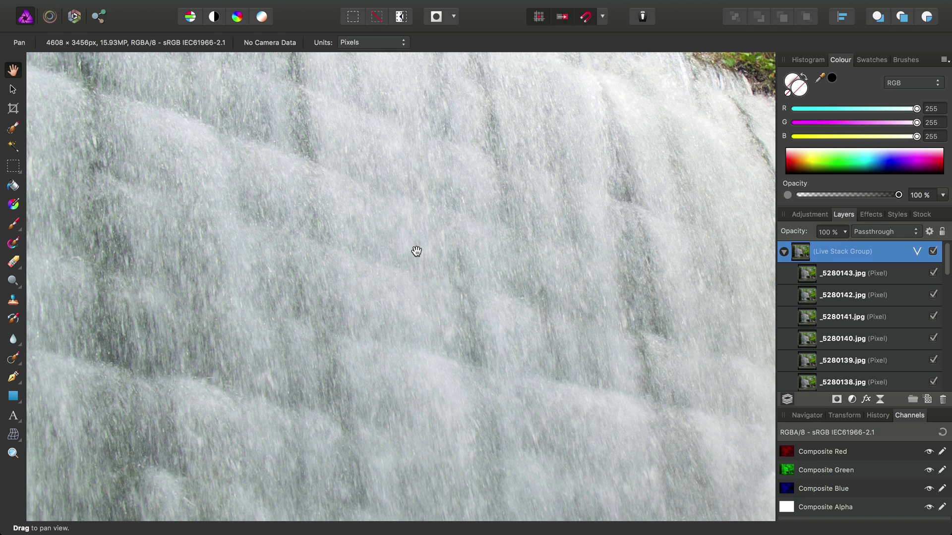
scroll(435, 265, "down", 5)
scroll(435, 264, "up", 5)
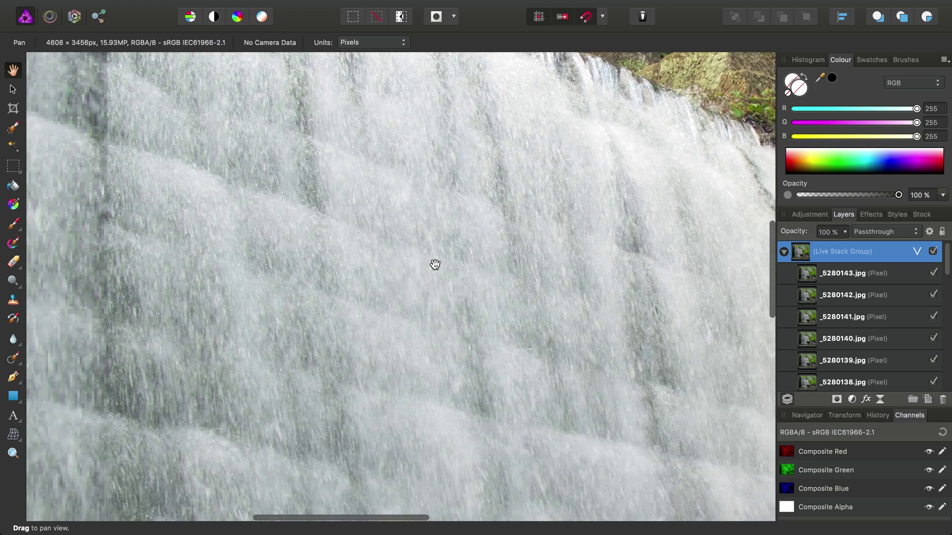
scroll(435, 264, "up", 2)
scroll(434, 264, "right", 1)
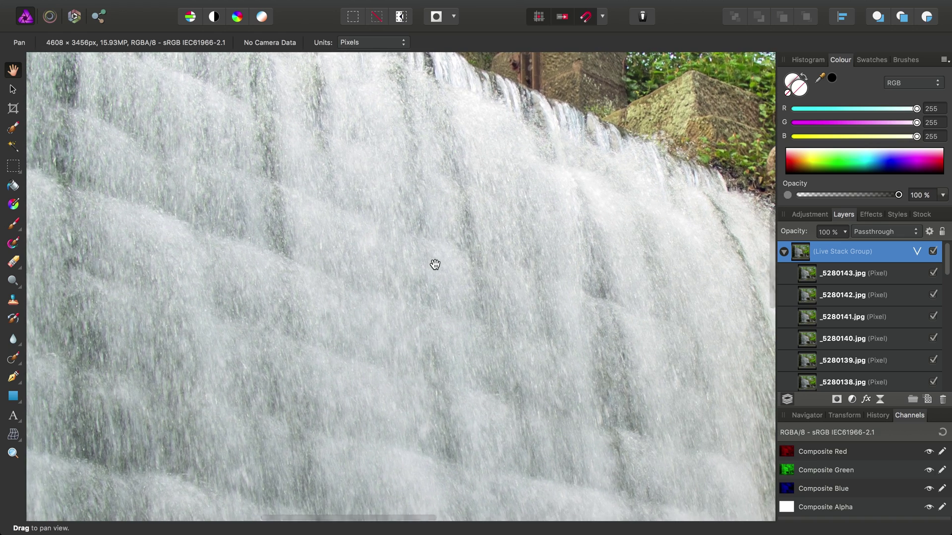
key("super+0")
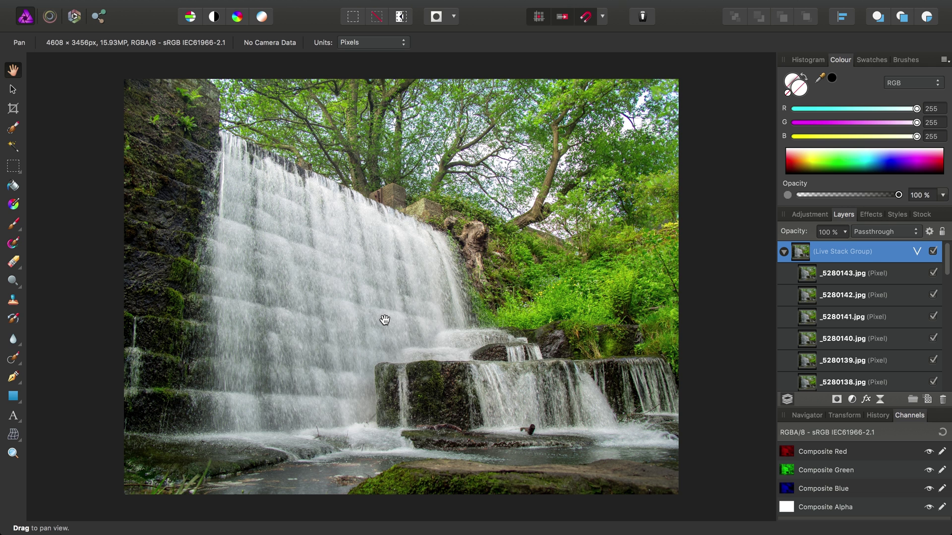
Step: Set the stack operator back to Mean and zoom around the waterfall to check the silky water
left_click(917, 251)
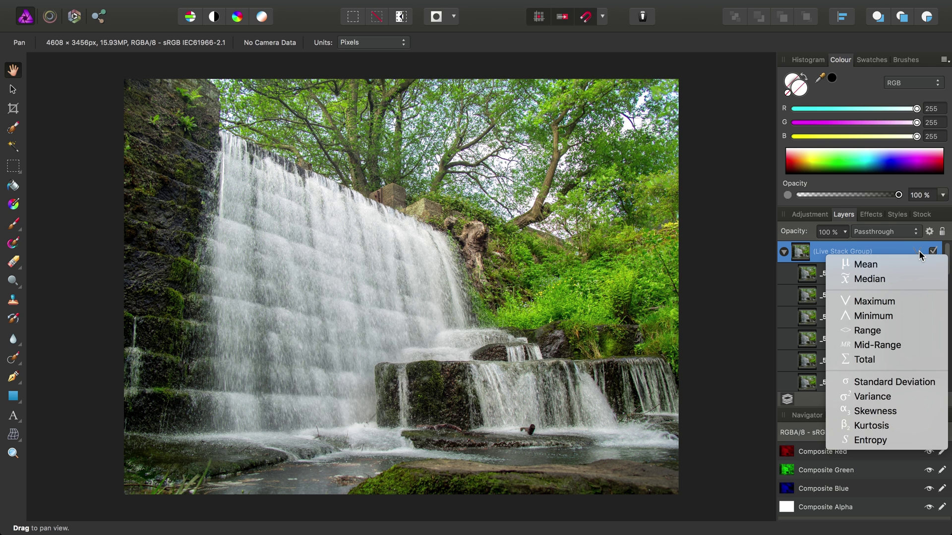
left_click(873, 264)
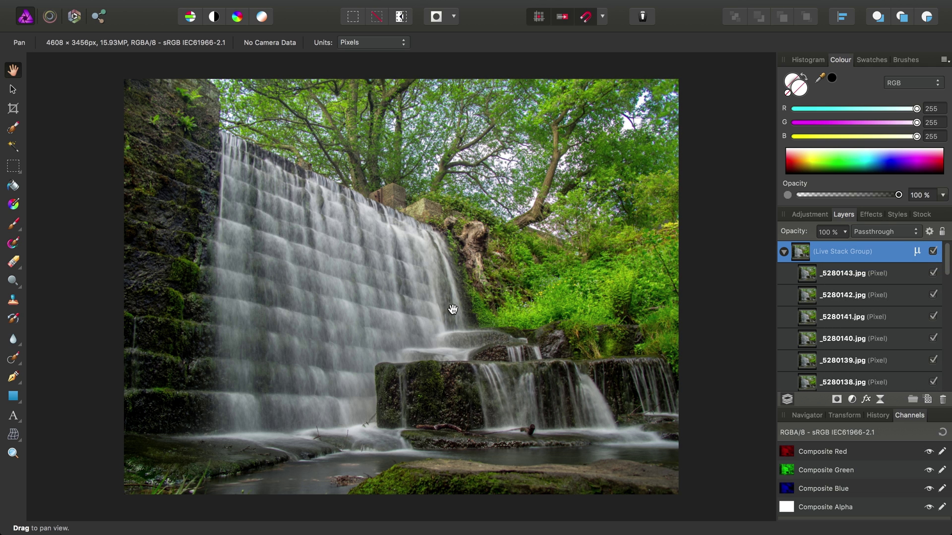
scroll(347, 284, "up", 5)
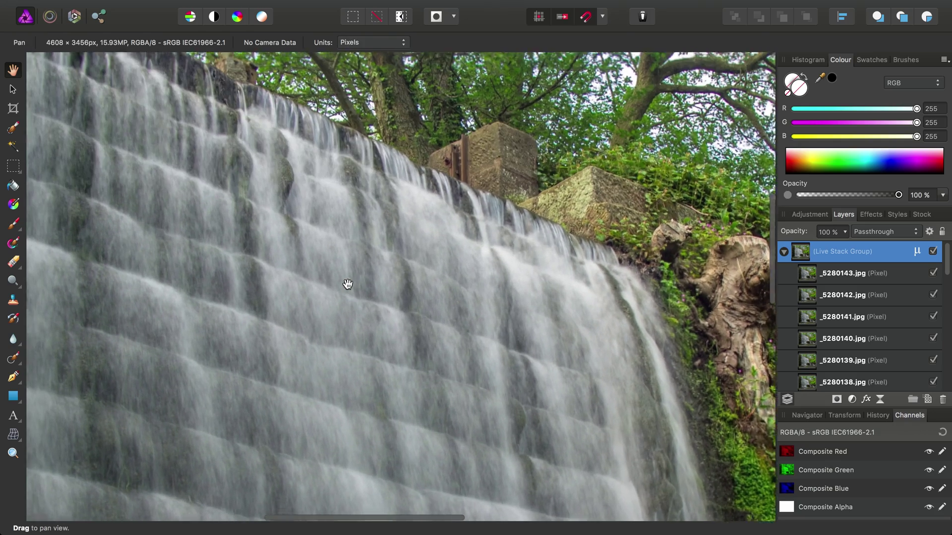
scroll(347, 283, "up", 1)
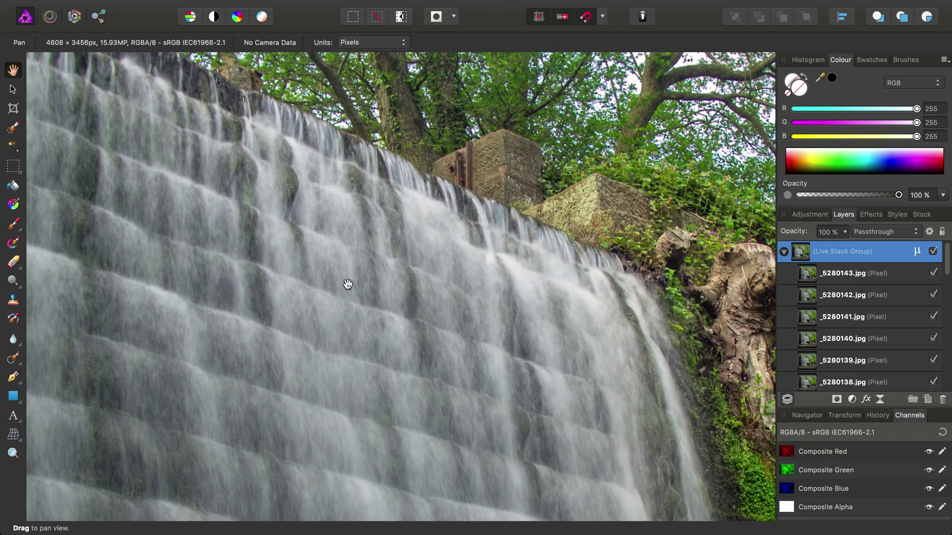
scroll(508, 253, "down", 3)
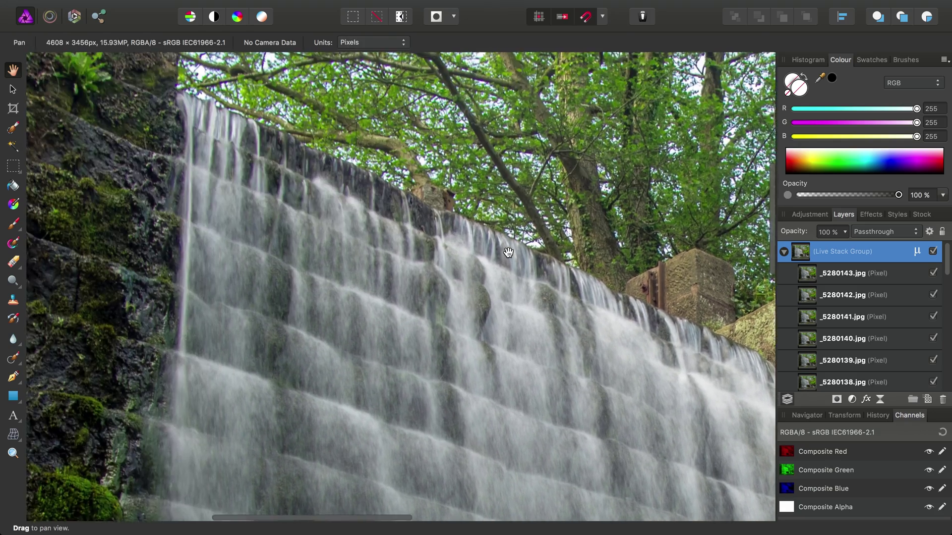
scroll(508, 253, "down", 3)
scroll(508, 253, "up", 3)
scroll(508, 253, "down", 5)
scroll(508, 253, "right", 3)
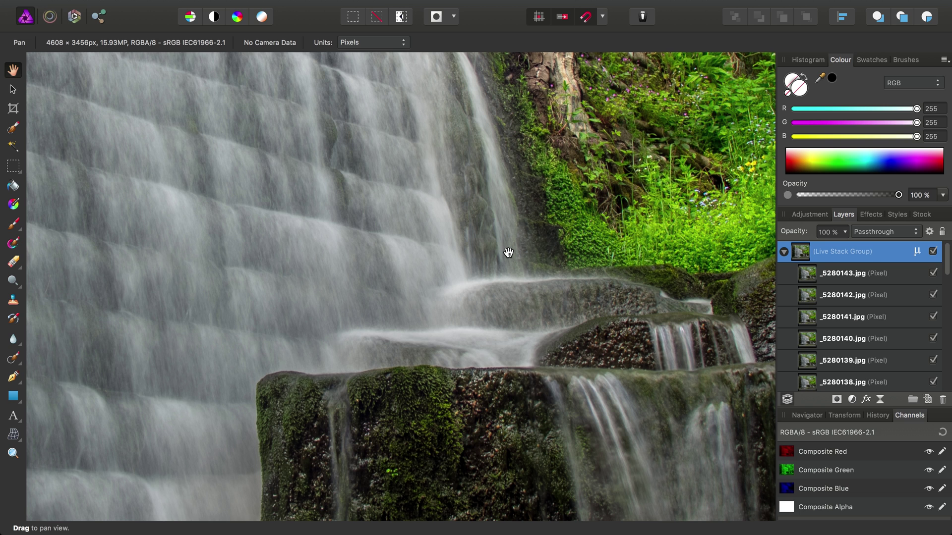
key("super+0")
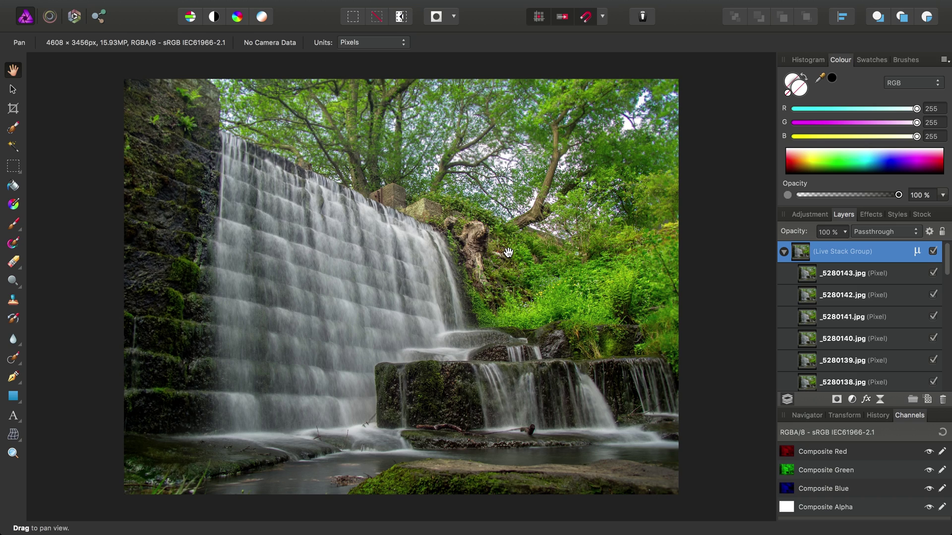